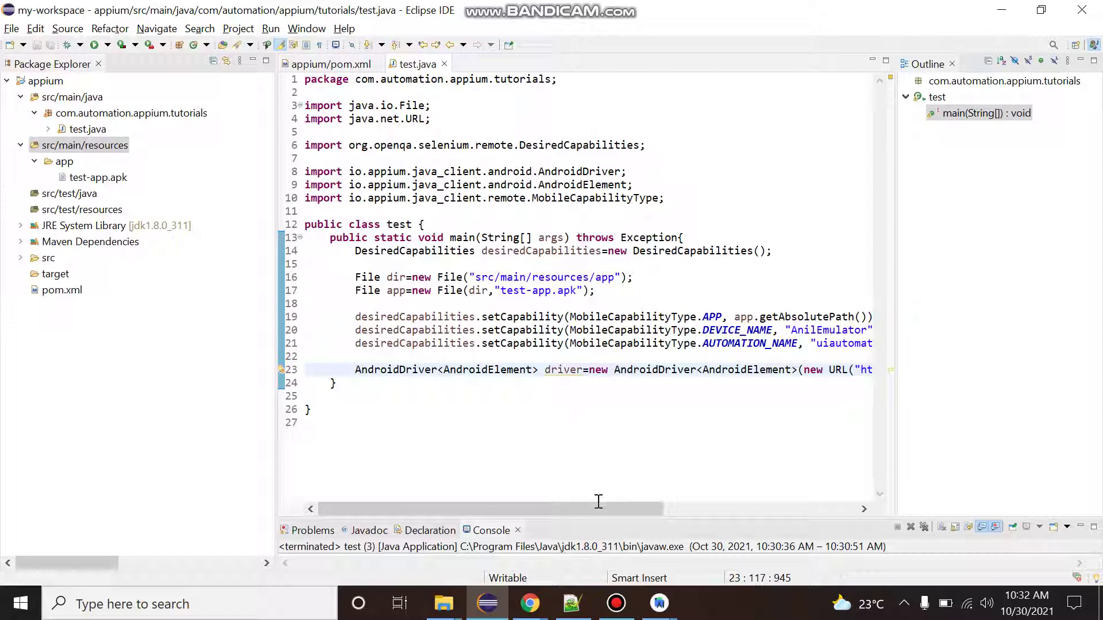
left_click_drag(597, 509, 770, 511)
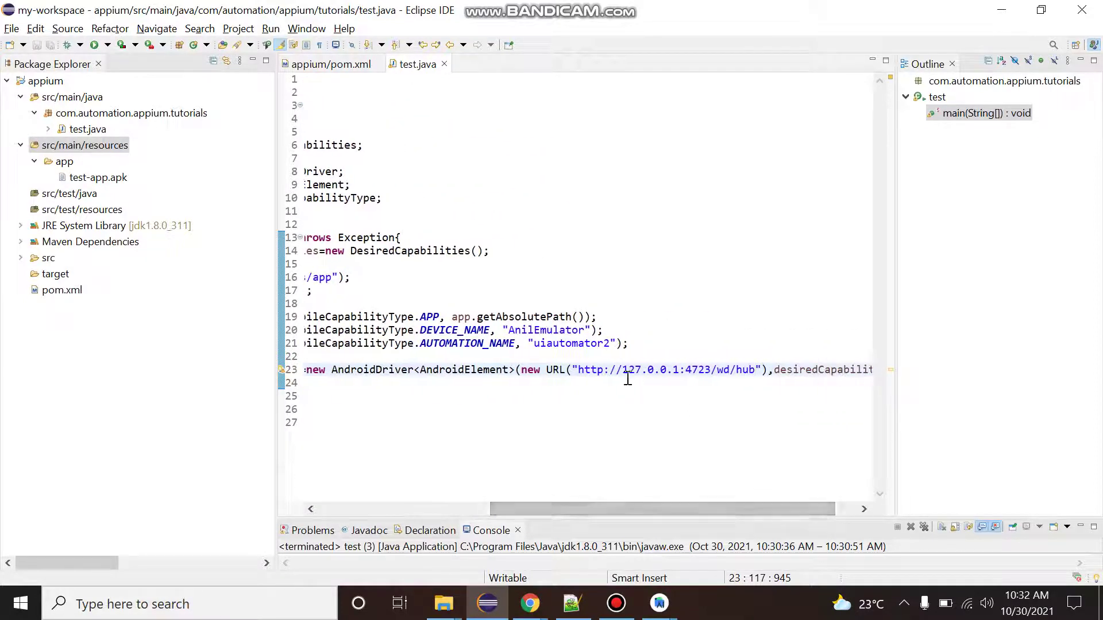
Highlight the server URL on line 23, pointing out port 4723 and the wd/hub path
left_click_drag(575, 370, 653, 369)
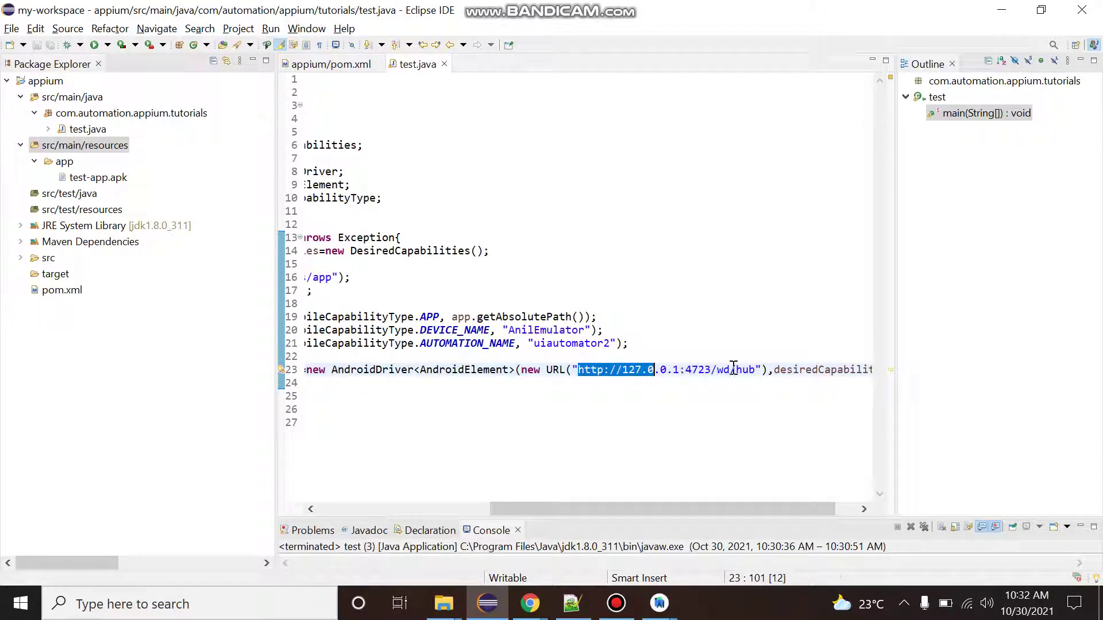
left_click(712, 369)
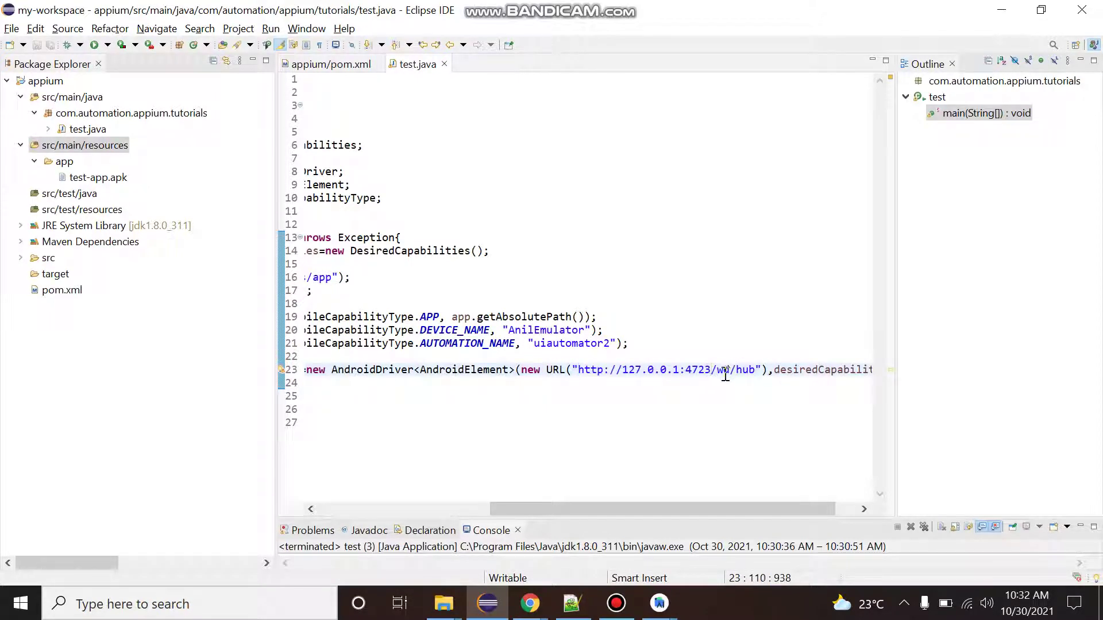
left_click_drag(718, 370, 731, 369)
left_click(742, 370)
left_click(737, 370)
left_click_drag(757, 370, 577, 370)
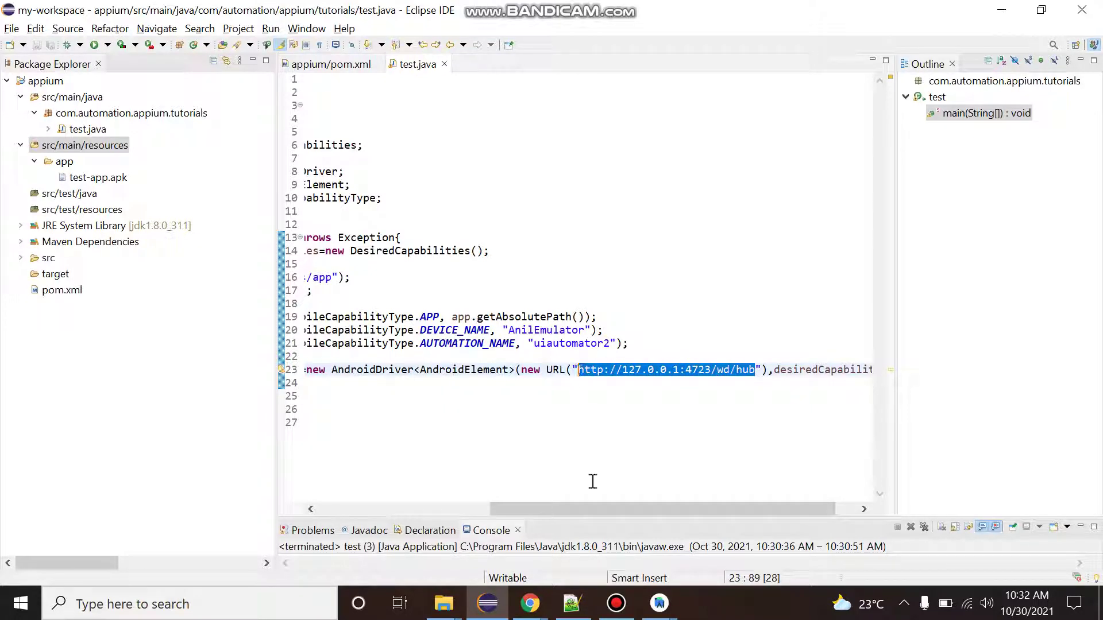
left_click_drag(579, 509, 372, 509)
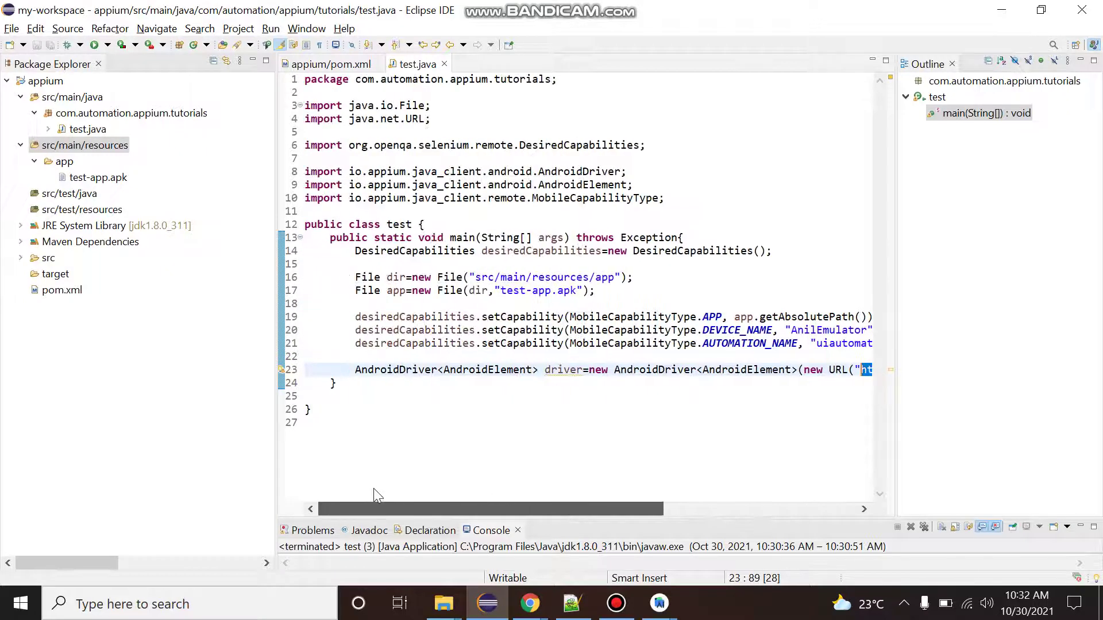
left_click_drag(515, 509, 674, 509)
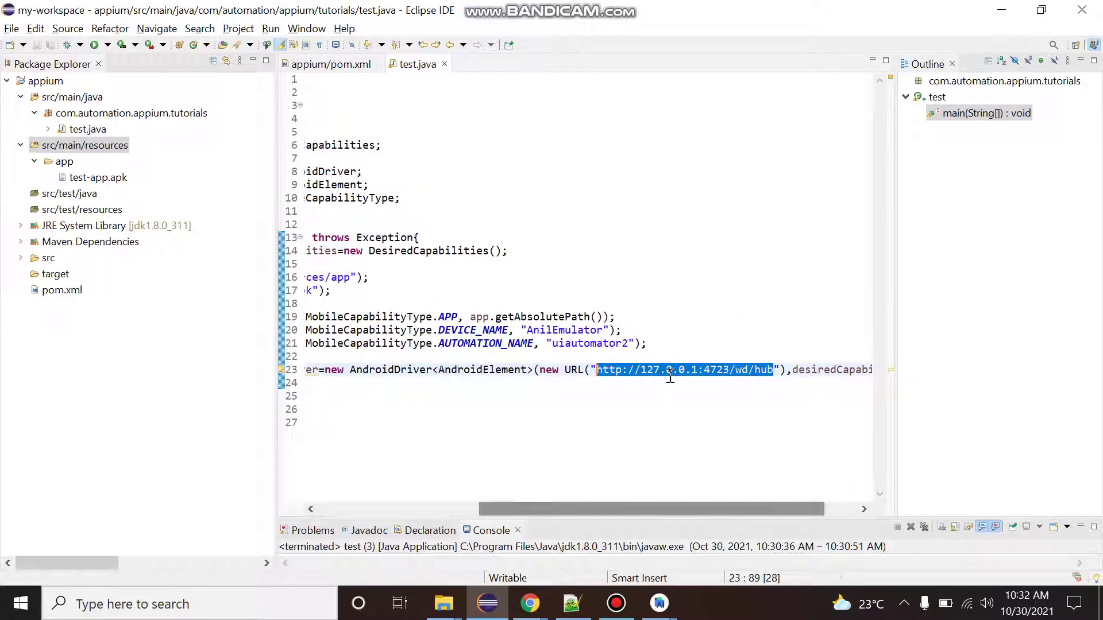
left_click(672, 343)
double_click(651, 369)
left_click(715, 369)
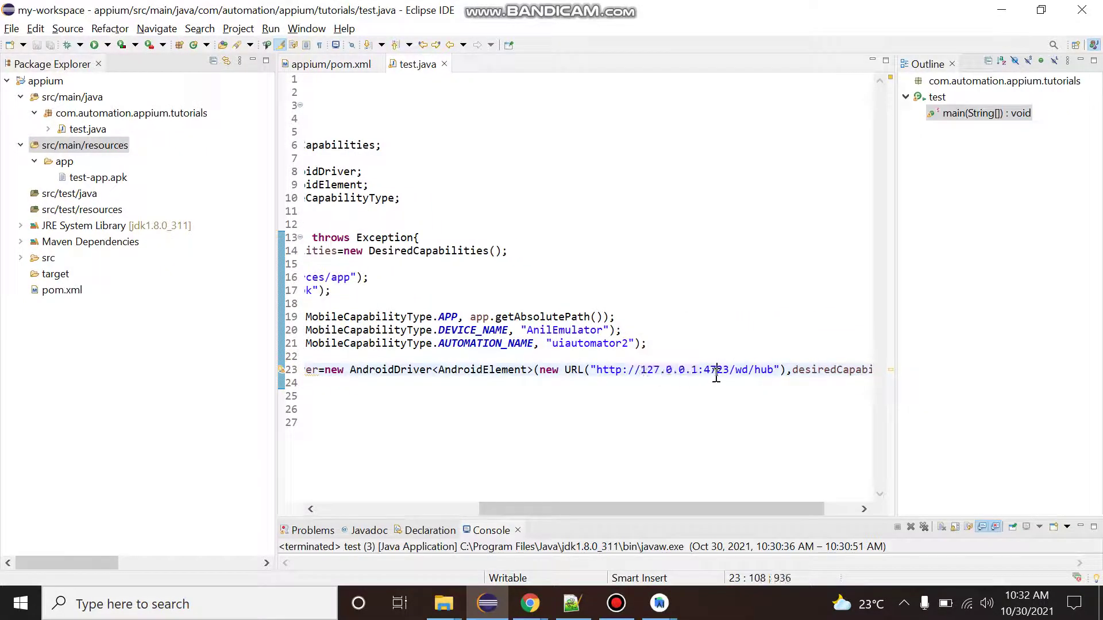
double_click(715, 370)
left_click(763, 370)
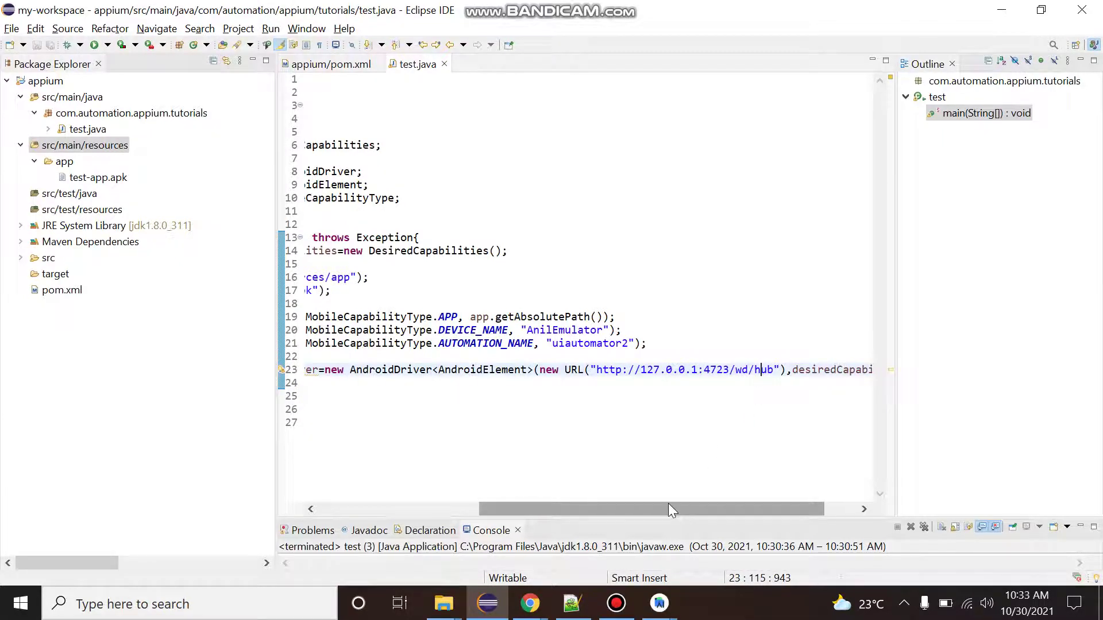
left_click_drag(680, 509, 517, 509)
Start the Appium server with 'appium' in Command Prompt, then minimize its console
key("super")
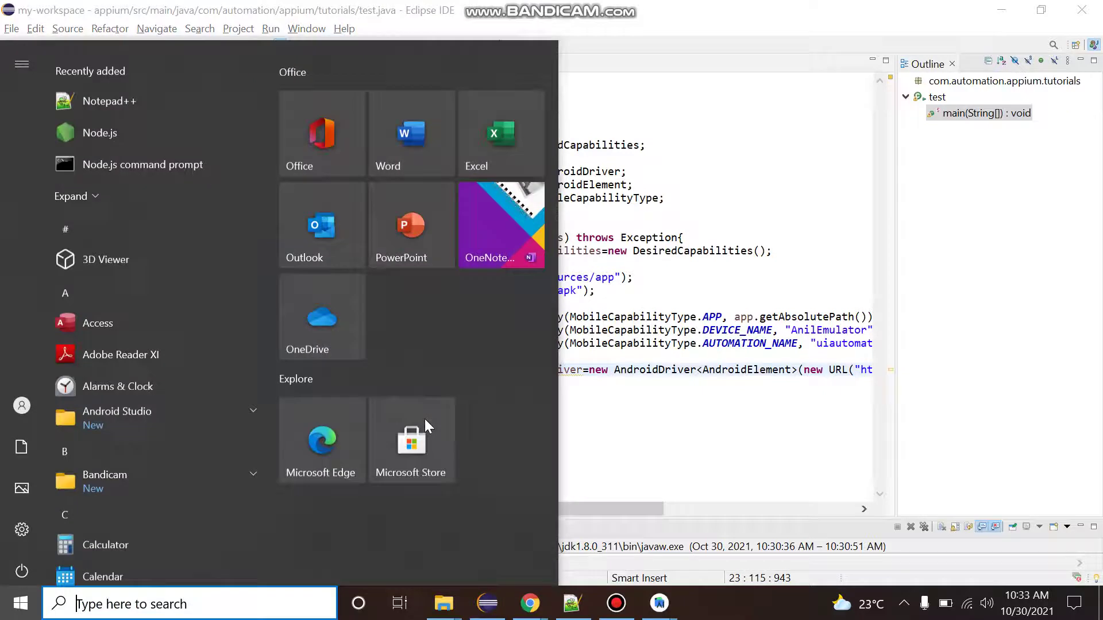
type("cmd")
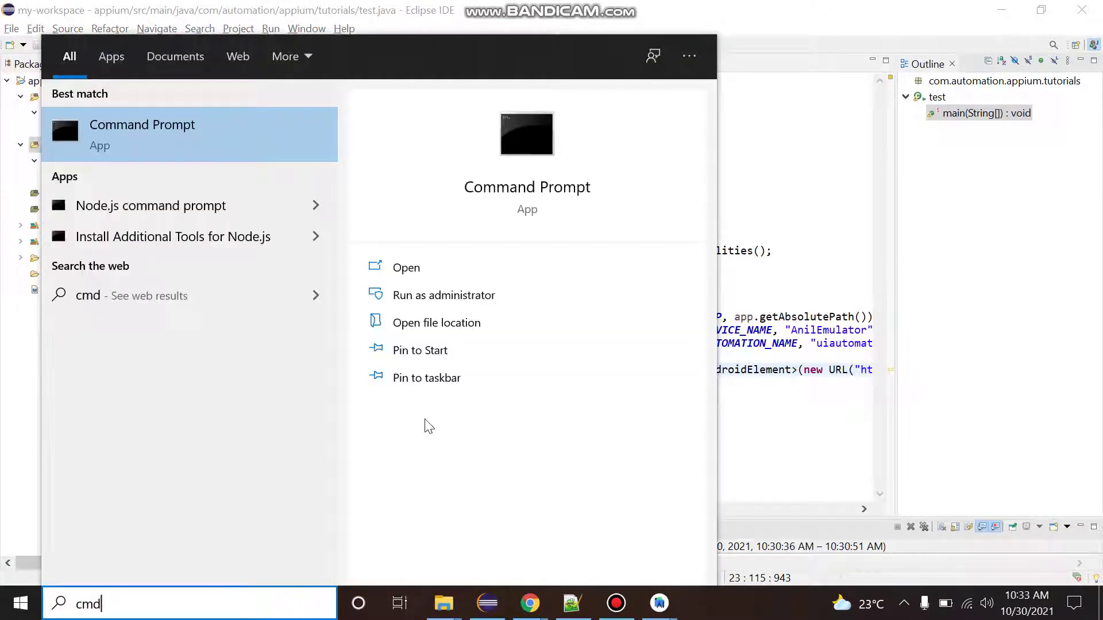
key("Return")
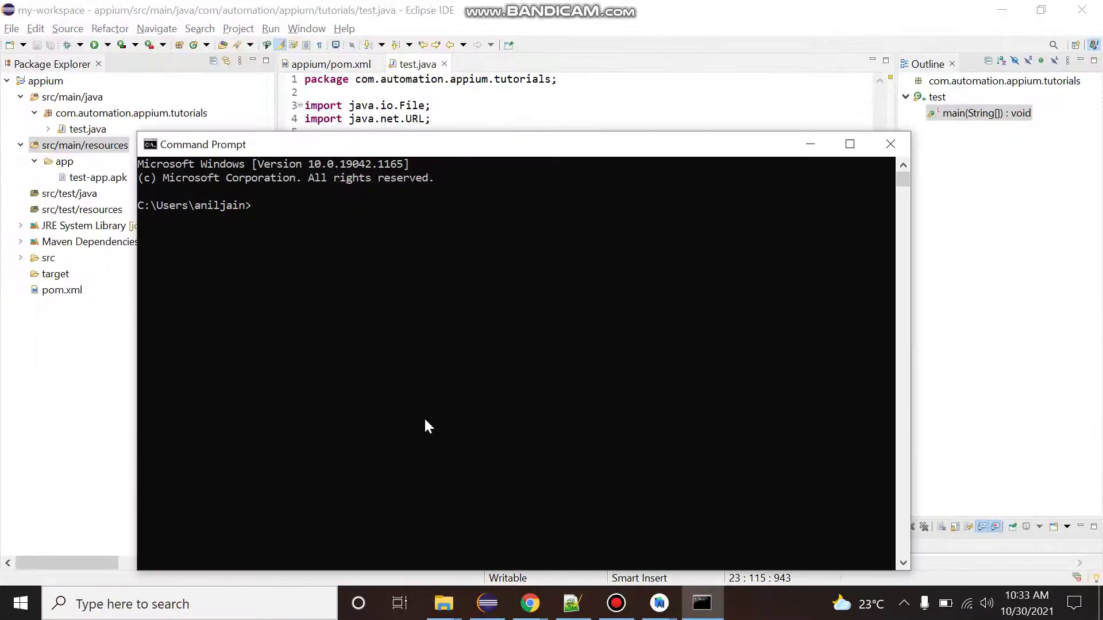
type("appium")
key("Return")
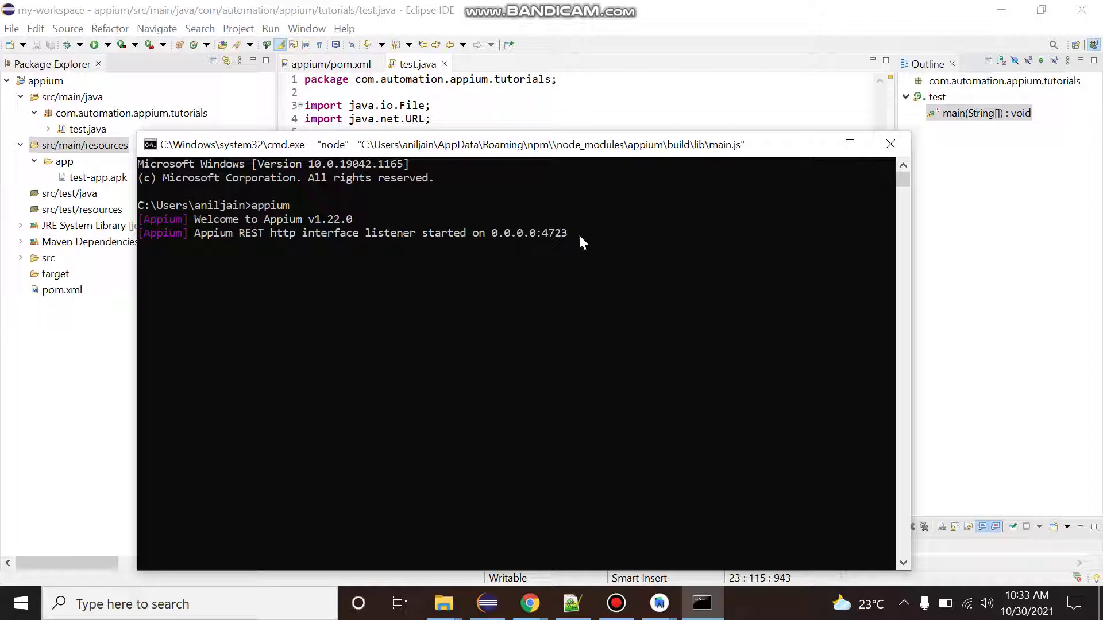
left_click(808, 146)
mouse_move(659, 604)
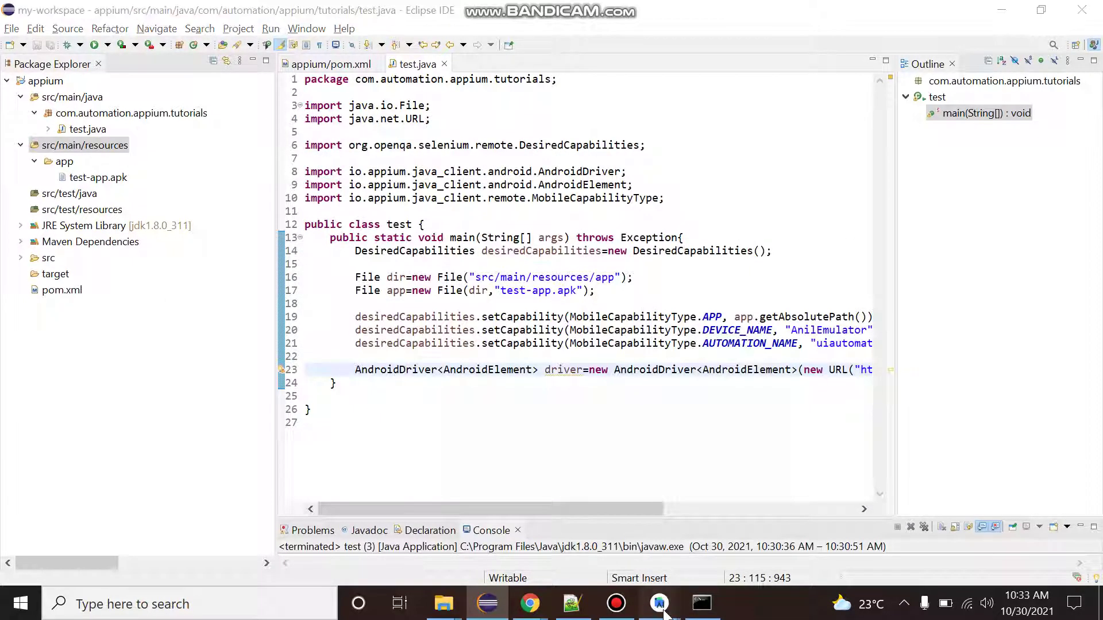
Launch the AnilEmulator virtual device from Android Virtual Device Manager and minimize the manager
left_click(725, 482)
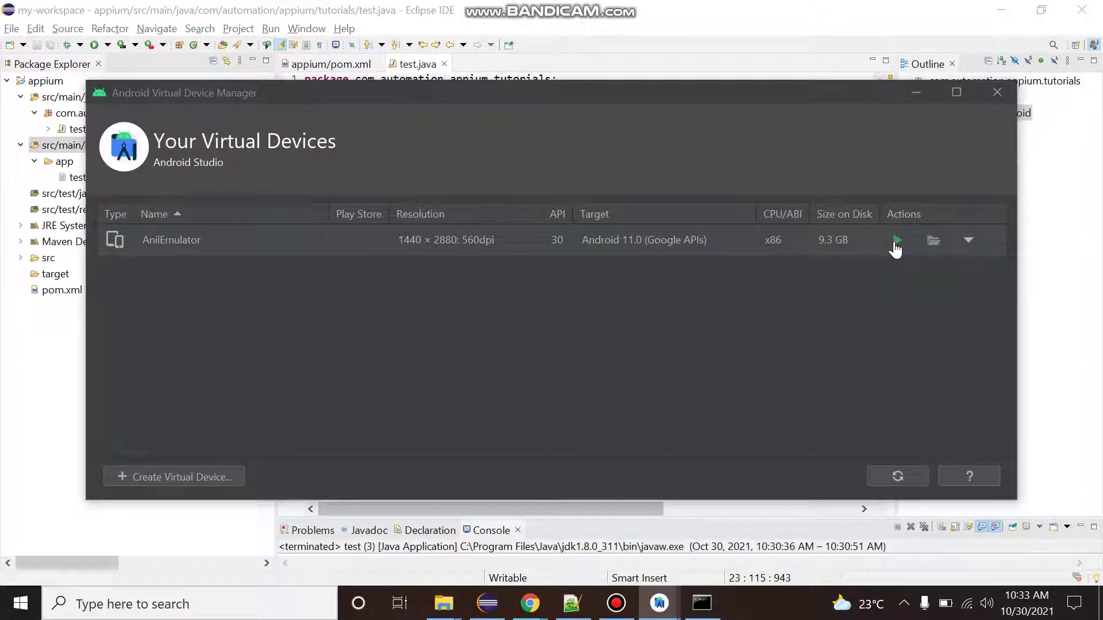
left_click(897, 241)
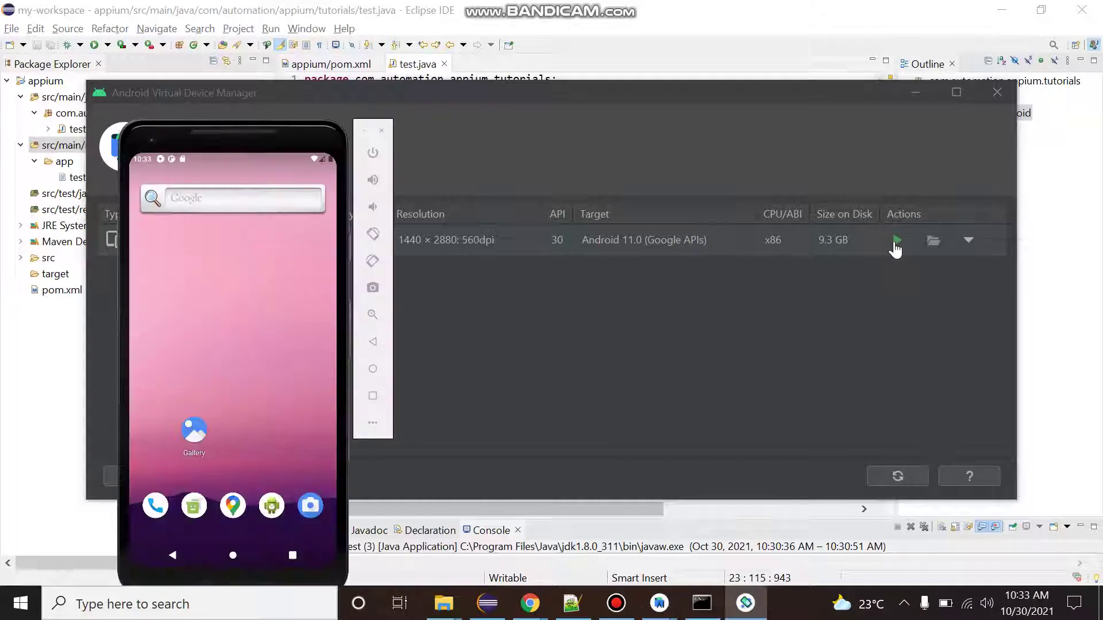
left_click(920, 93)
Arrange the Appium server and emulator windows side by side, then return to Eclipse
left_click(702, 603)
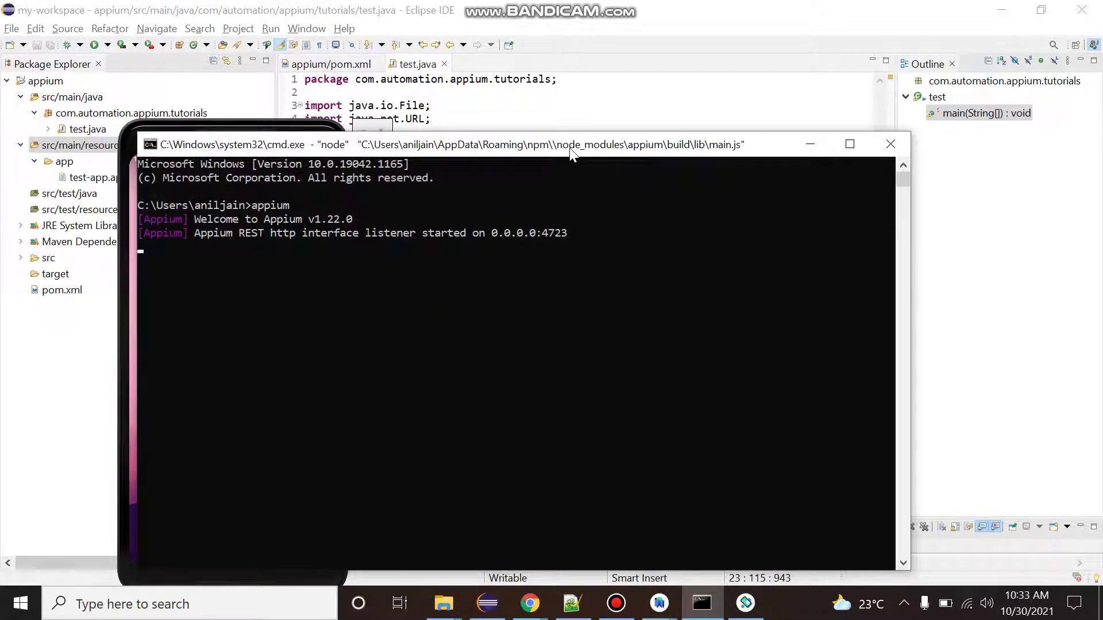
left_click_drag(569, 148, 837, 134)
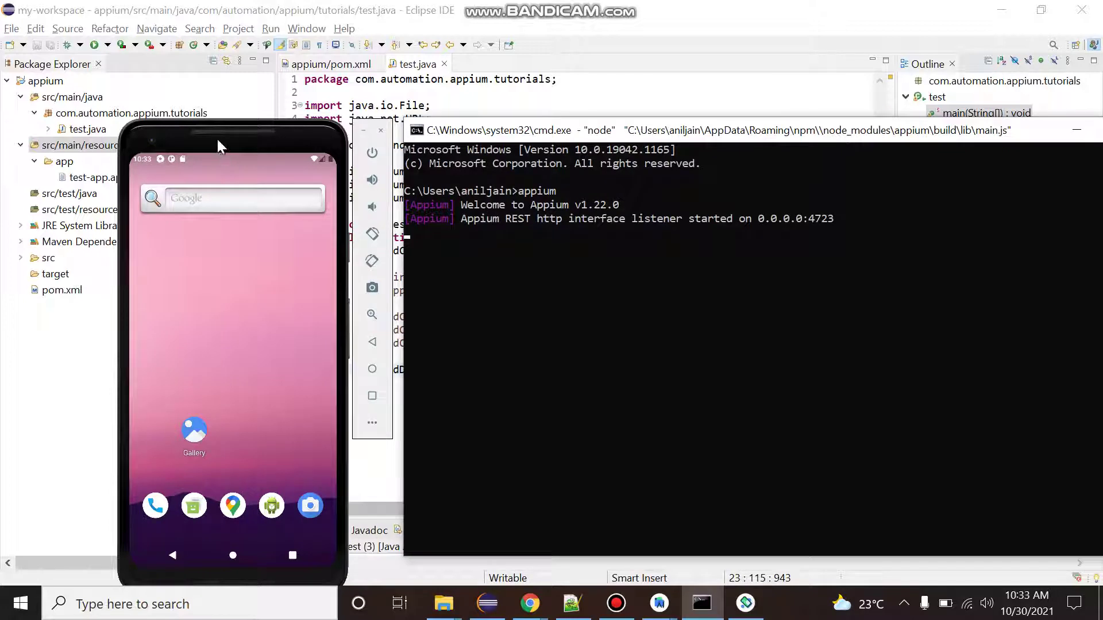
left_click_drag(229, 138, 196, 106)
left_click_drag(543, 129, 536, 115)
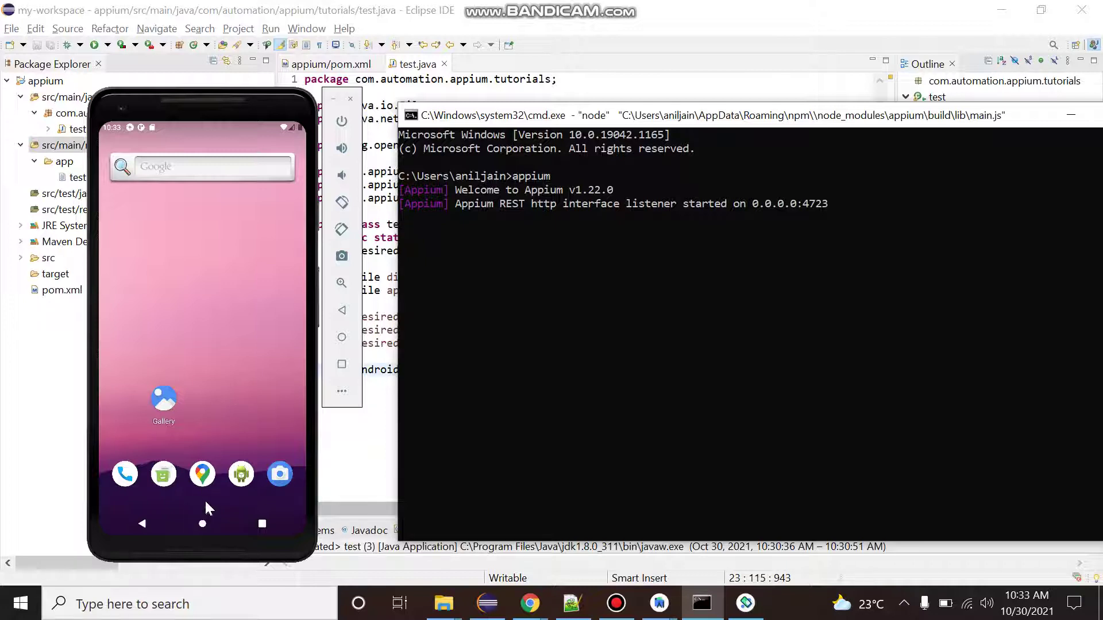
left_click(384, 301)
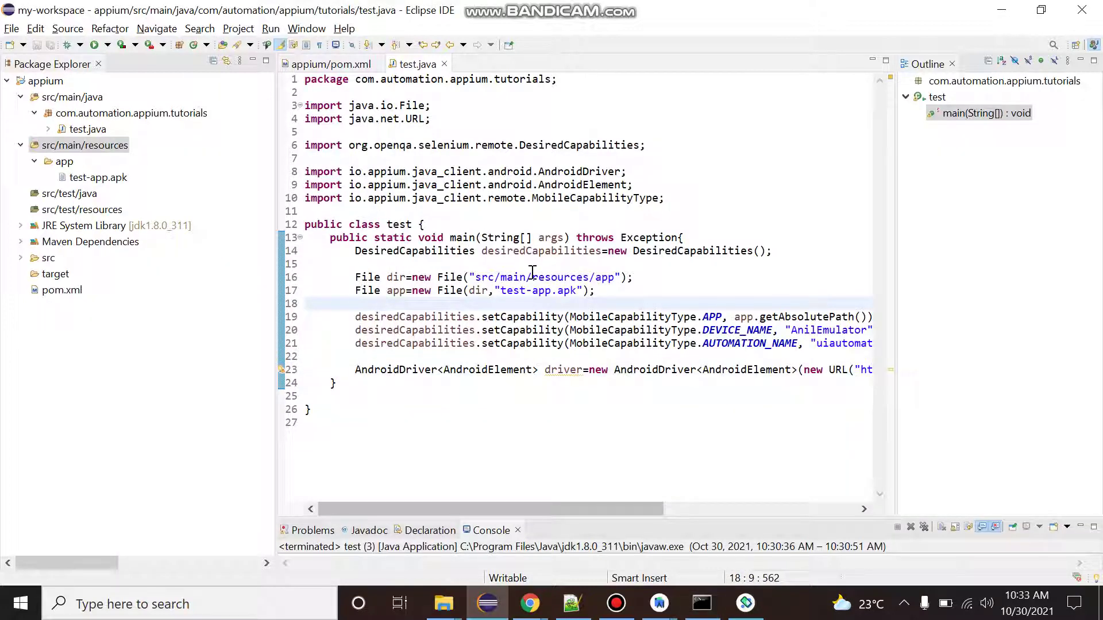
Highlight test-app, run test.java via Coverage As > Java Application, and show the Appium log
double_click(515, 291)
left_click_drag(553, 290, 500, 290)
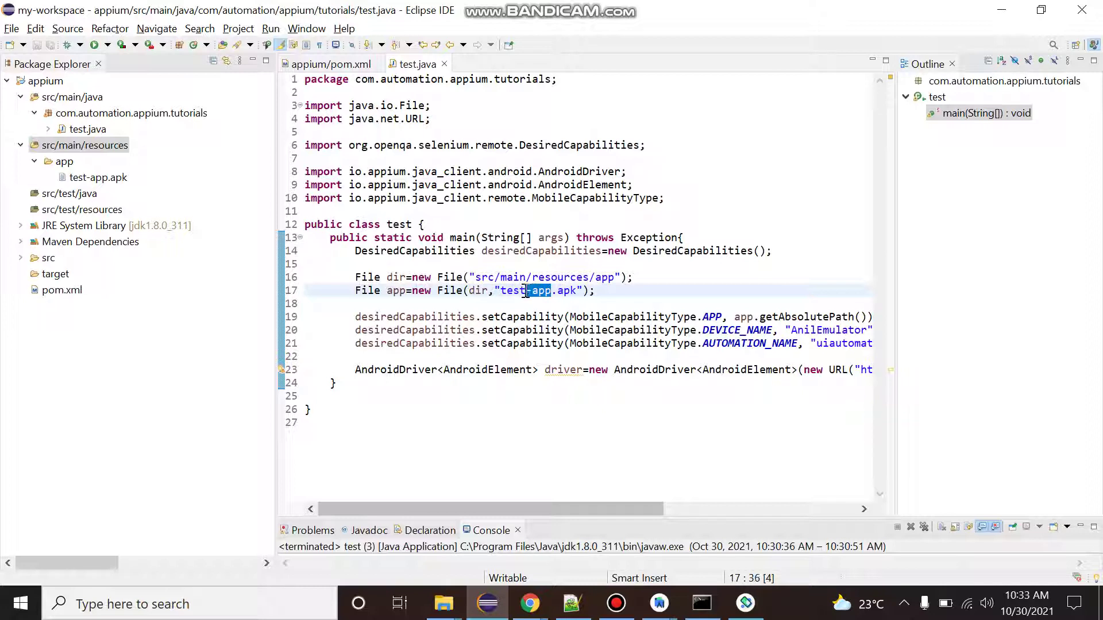
right_click(654, 159)
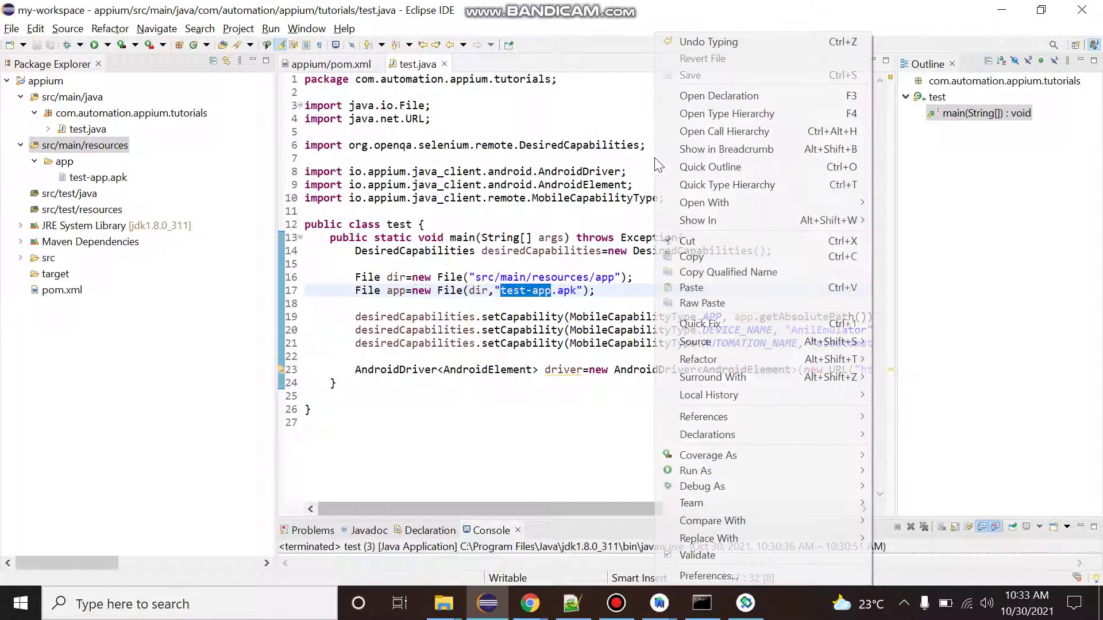
mouse_move(695, 470)
left_click(934, 470)
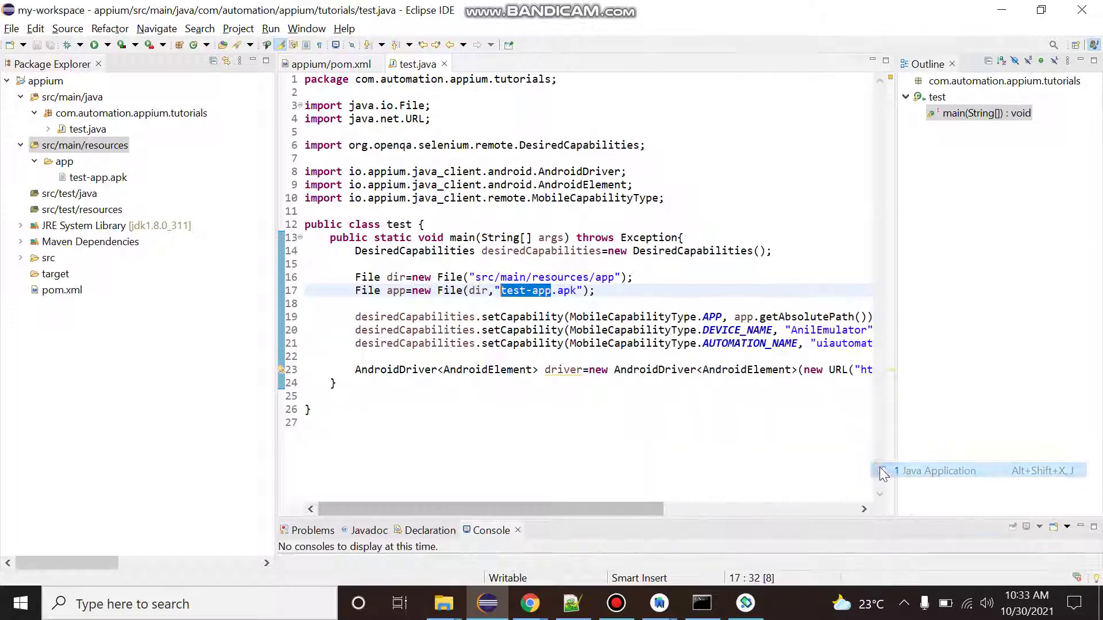
left_click(748, 603)
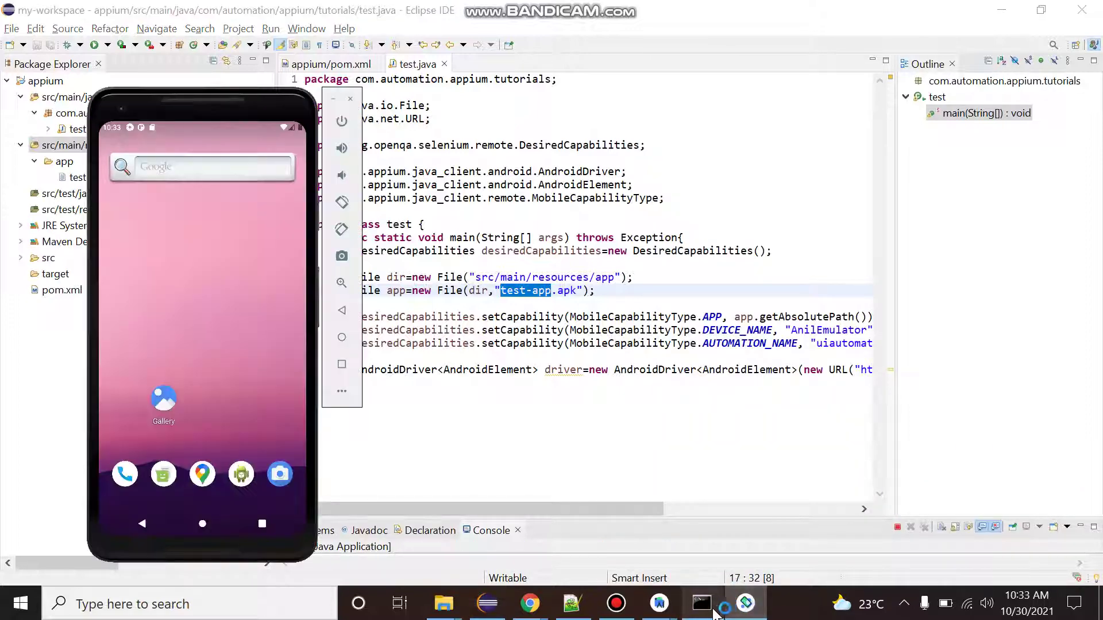
left_click(702, 603)
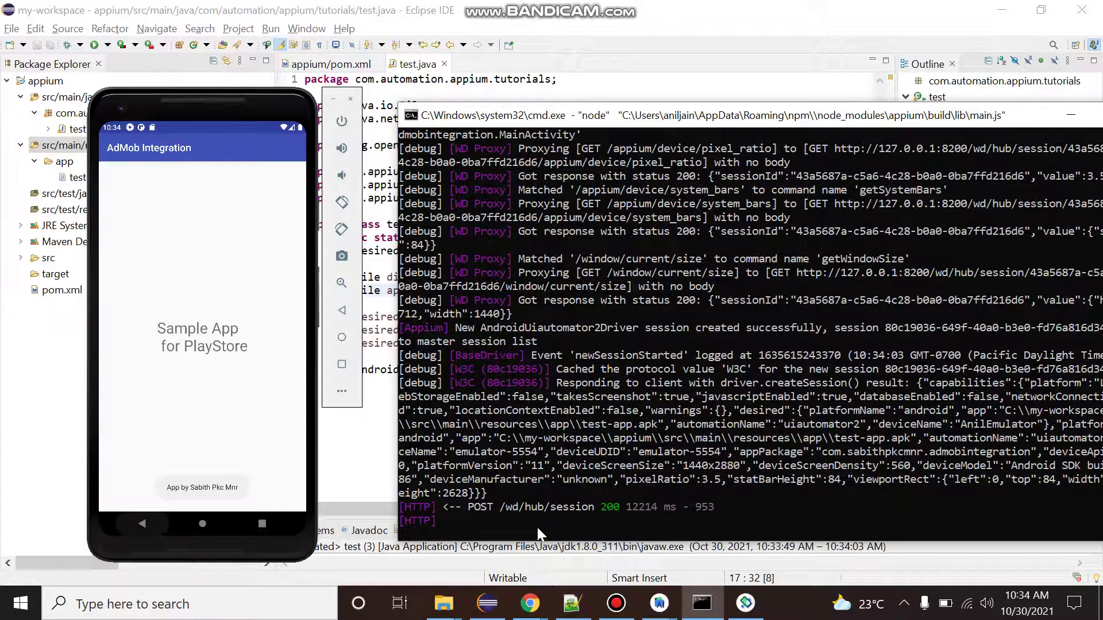
Mark the session request's 200 status and the GET request address, then return to Eclipse
double_click(599, 508)
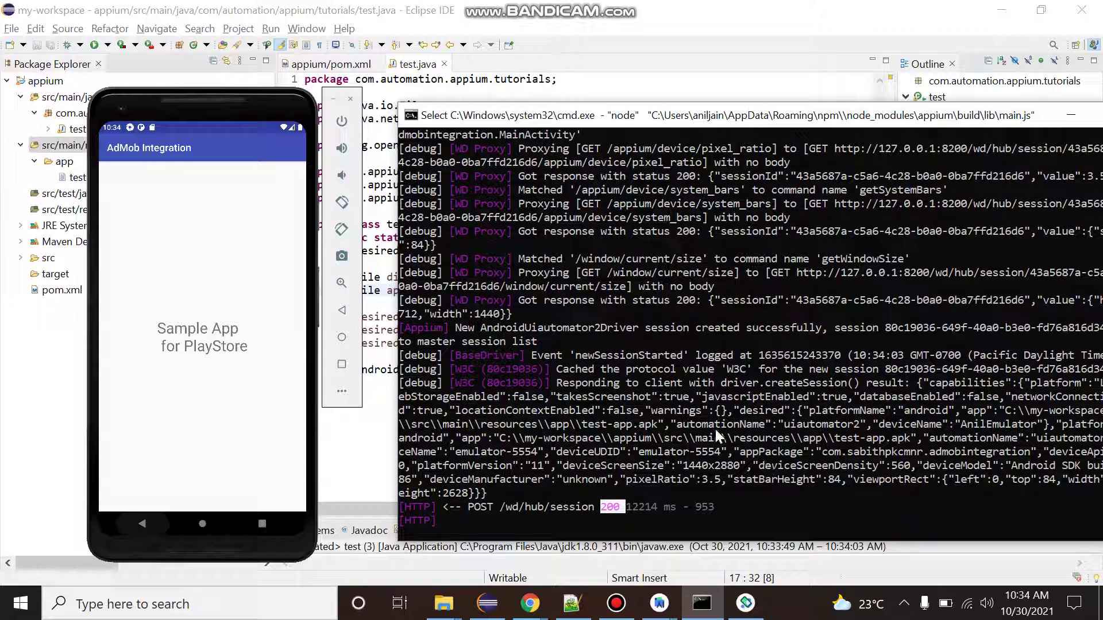
scroll(715, 429, "up", 1)
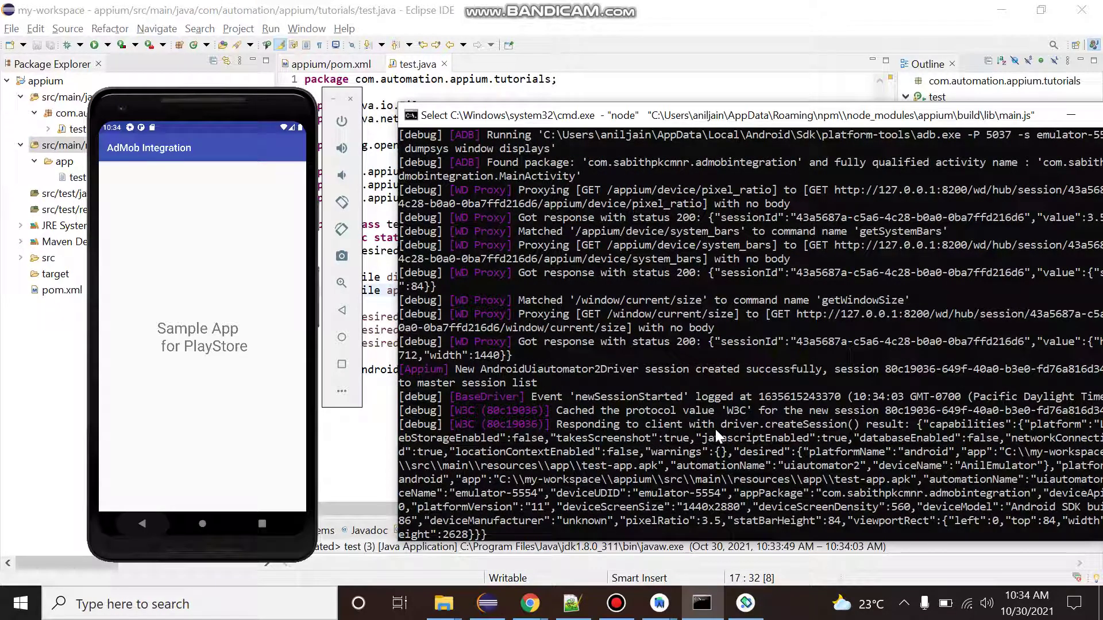
scroll(715, 429, "up", 1)
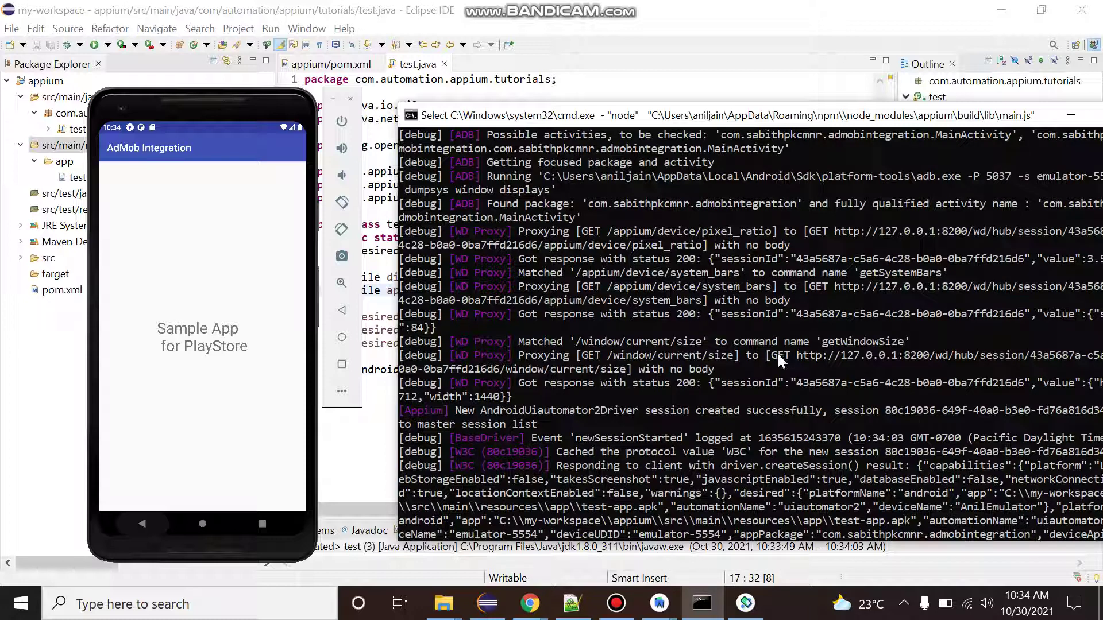
left_click_drag(768, 356, 1014, 355)
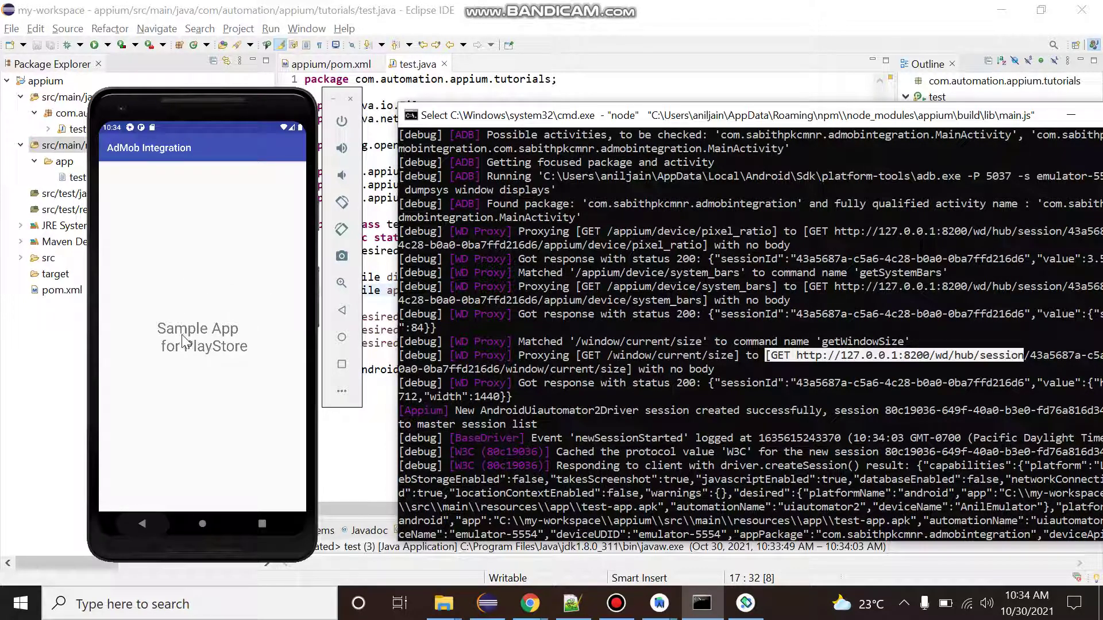
left_click(412, 72)
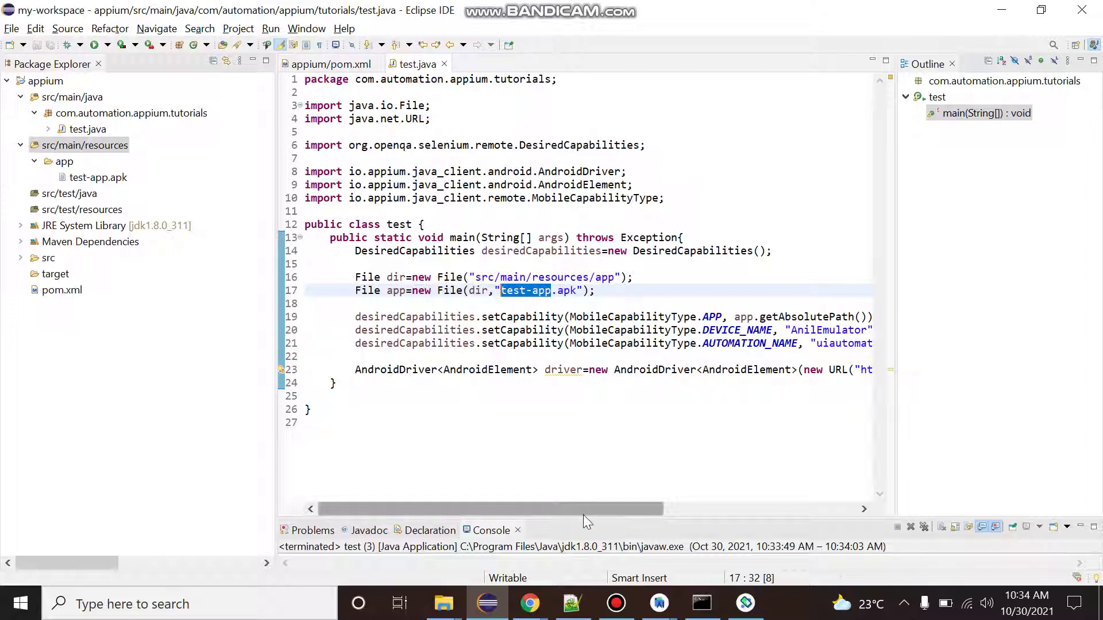
mouse_move(580, 513)
left_mouse_down()
mouse_move(795, 504)
mouse_move(501, 508)
left_mouse_up()
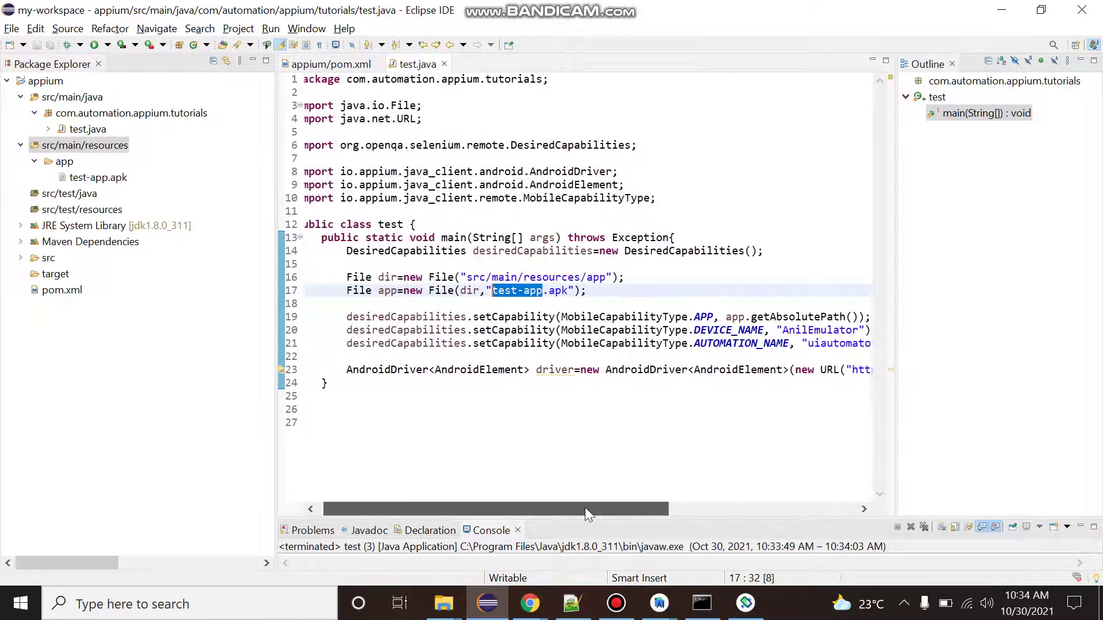
Check the desiredCapabilities declaration on line 14, then open pom.xml from Package Explorer
left_click(489, 250)
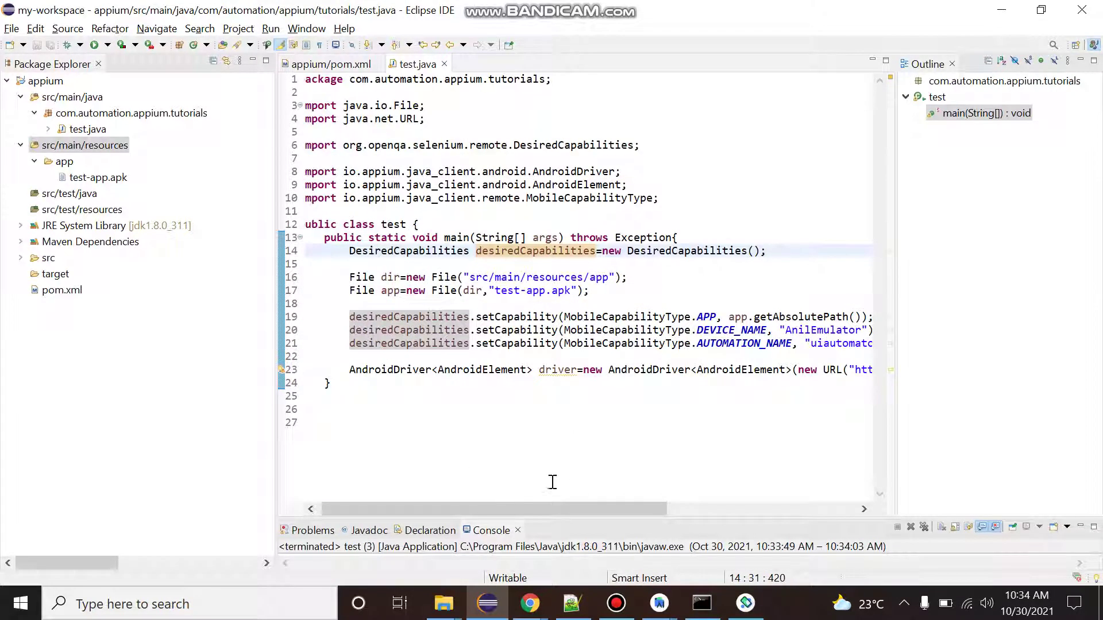
double_click(62, 290)
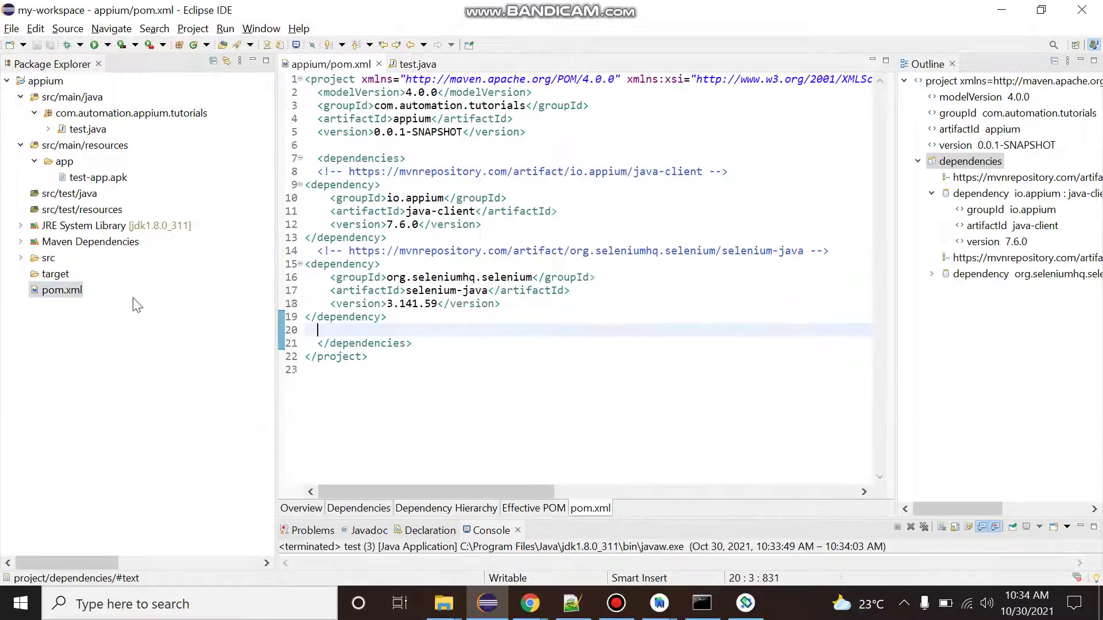
left_click(392, 330)
left_click_drag(392, 316, 304, 264)
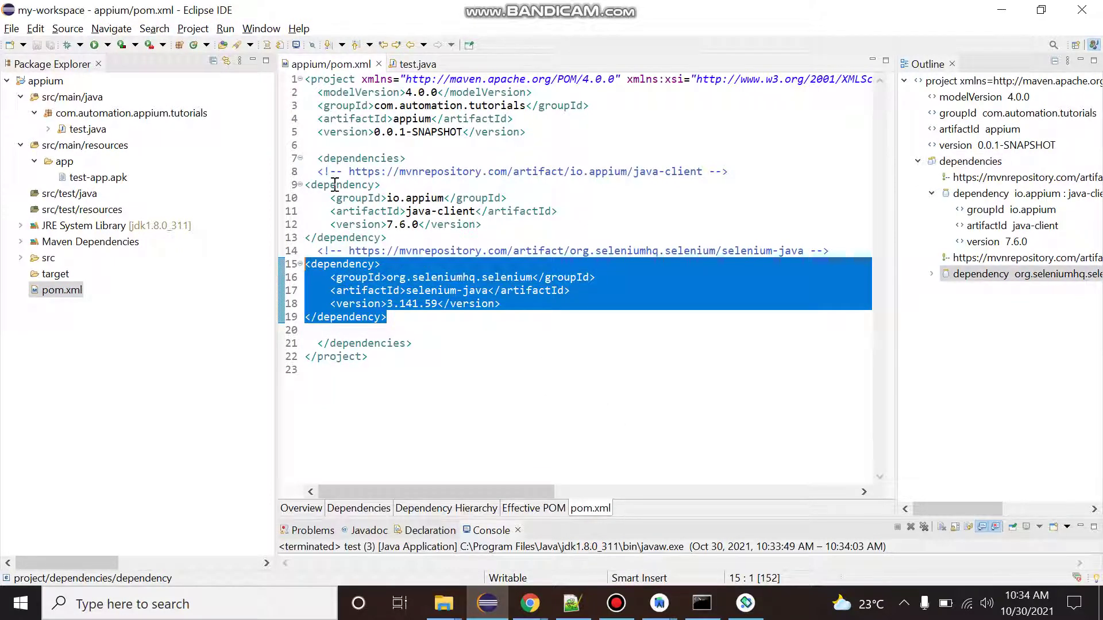
left_click(98, 178)
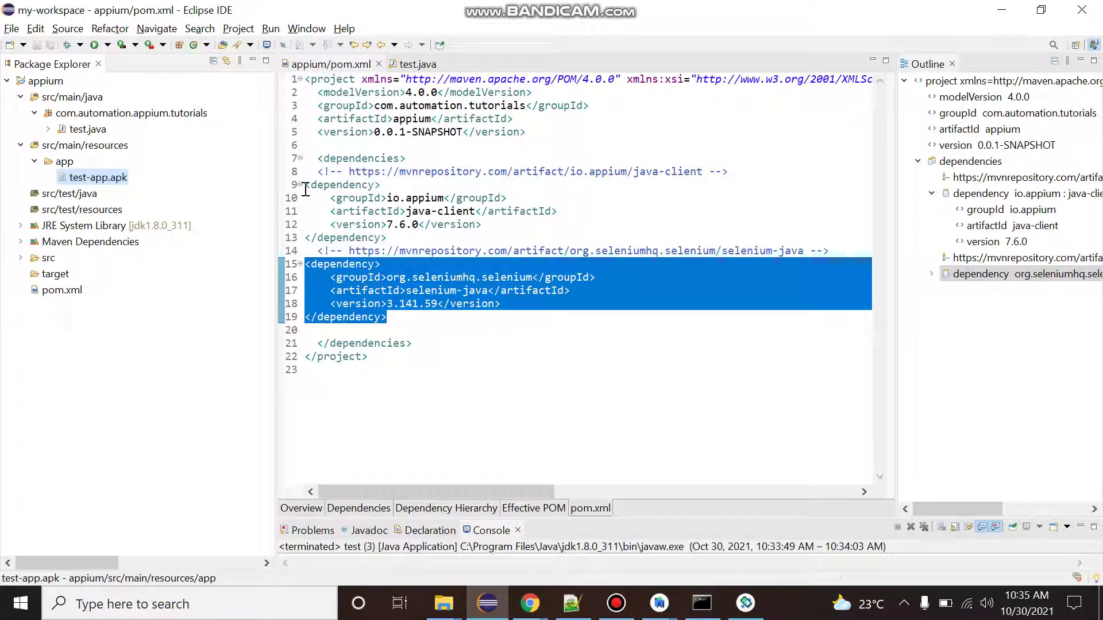
left_click_drag(304, 184, 388, 238)
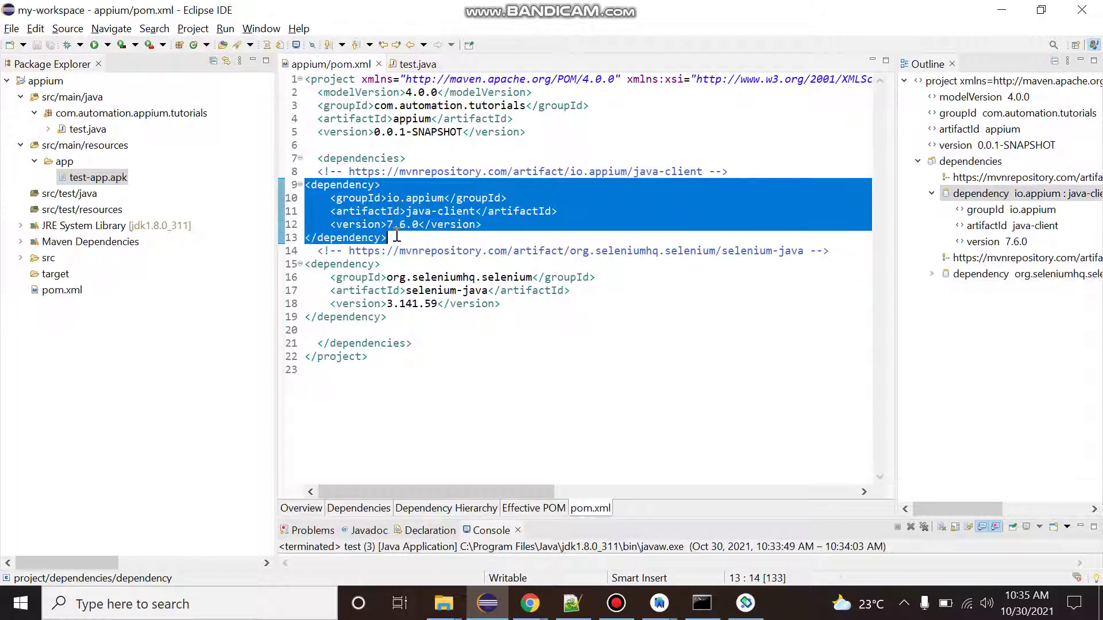